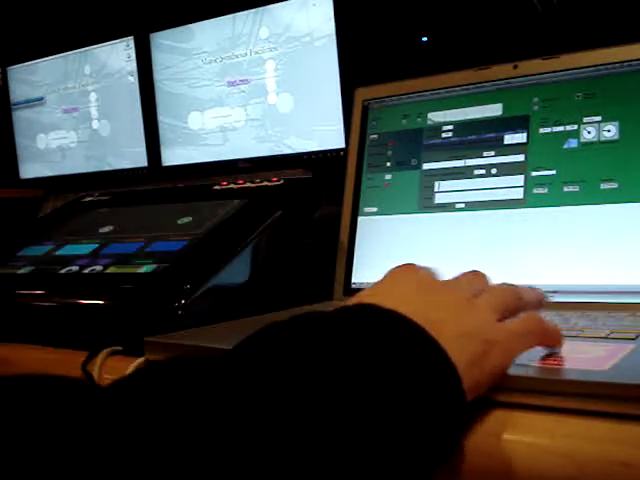
- Load a different sample file into the granular stutter instrument
key(ctrl+o)
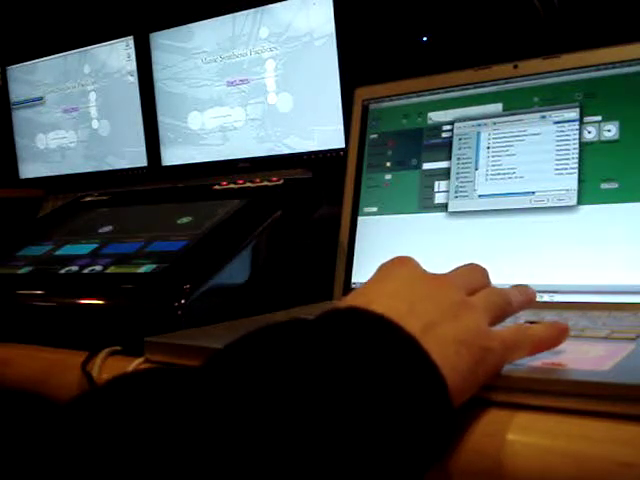
key(Return)
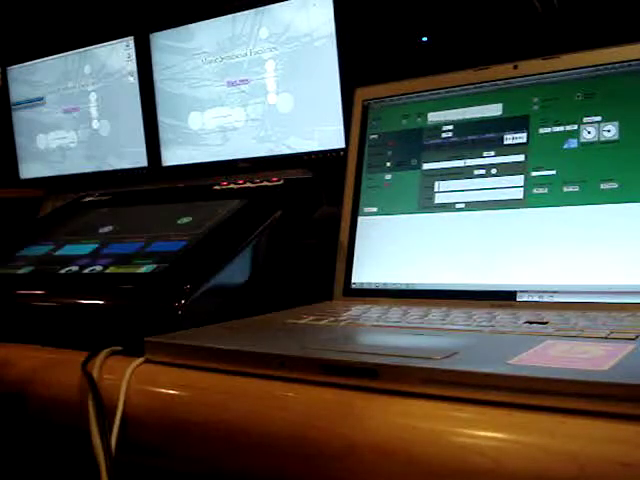